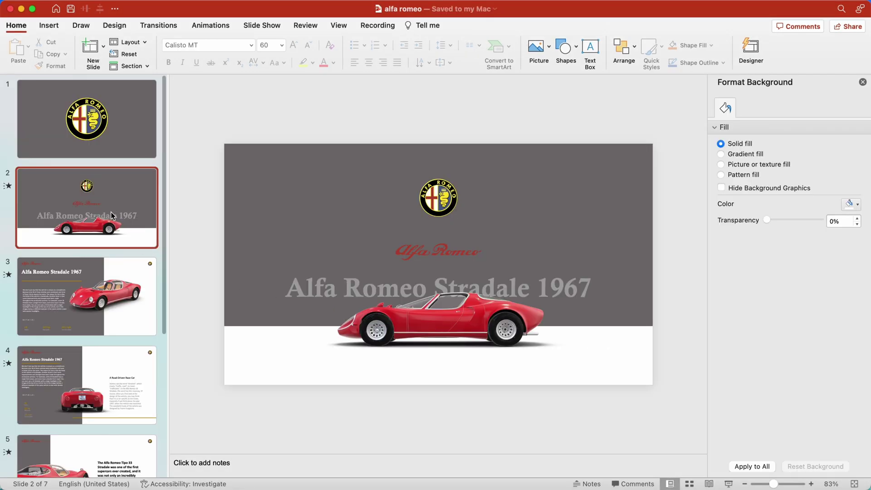
- Check slide 2 of the 7-slide alfa romeo presentation, then minimize PowerPoint to the Dock
scroll(110, 212, "down", 10)
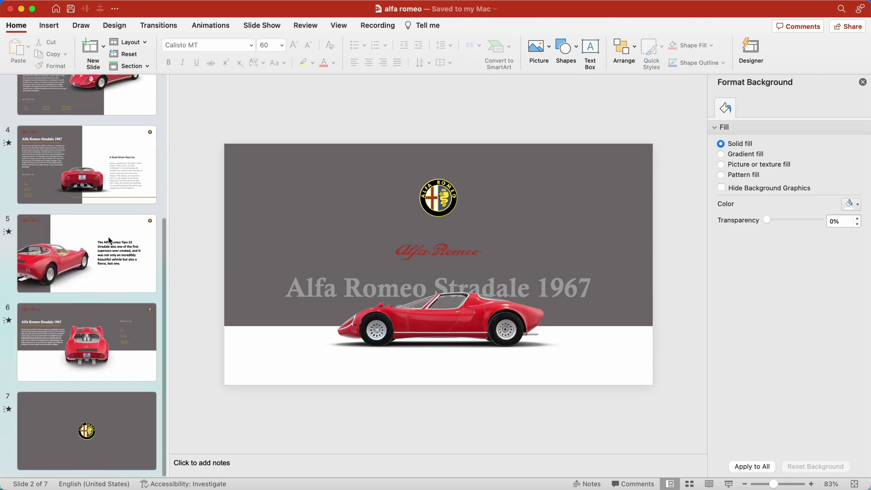
scroll(109, 240, "up", 10)
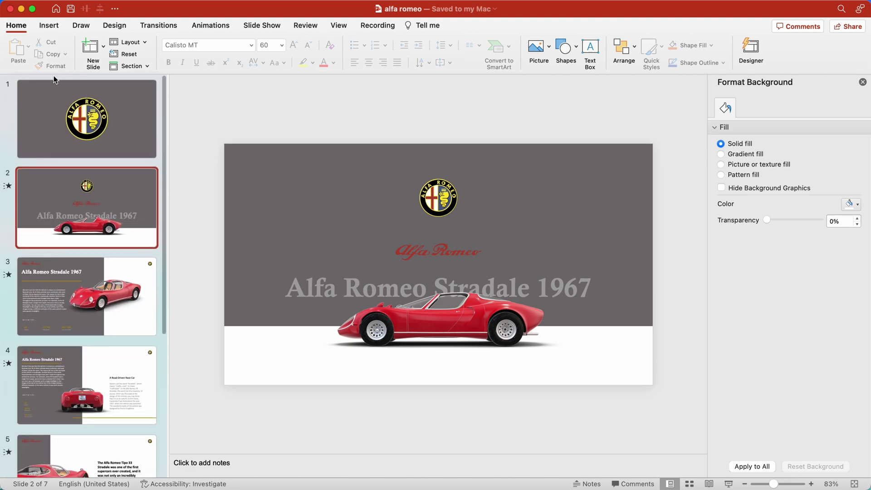
left_click(21, 9)
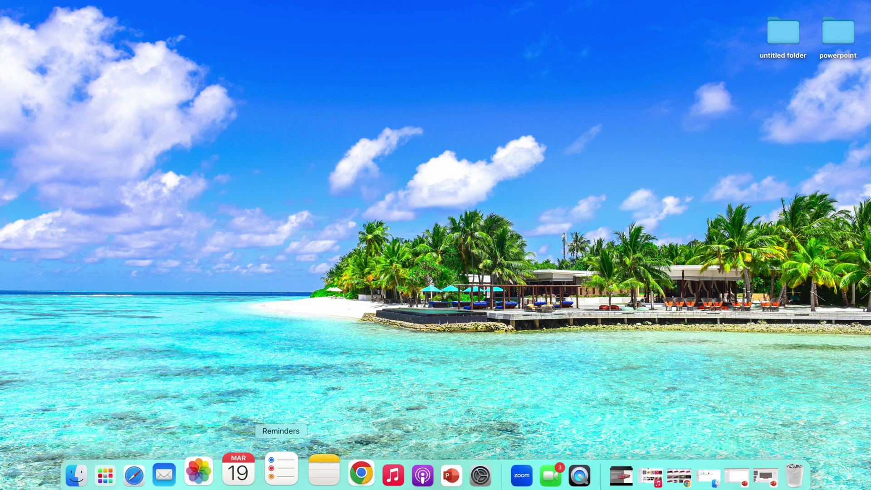
- Return to Chrome and open the Alfa Romeo Stradale 1967 model page on Sketchfab
left_click(340, 471)
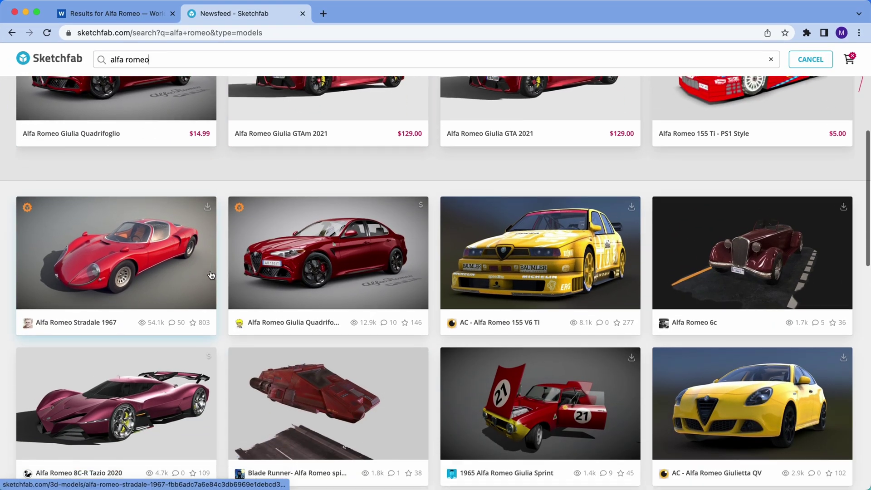
scroll(117, 251, "down", 2)
left_click(109, 250)
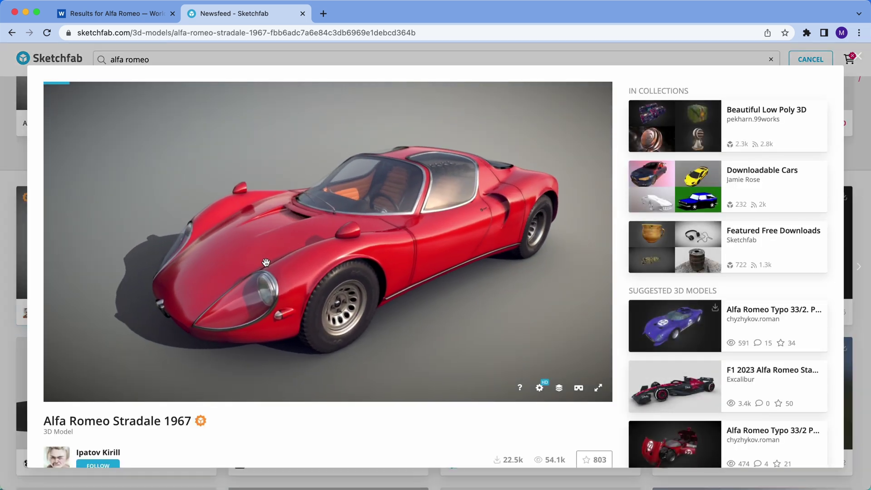
- Orbit the Stradale car in the viewer, then return to the Alfa Romeo logo search results
left_click_drag(266, 262, 162, 285)
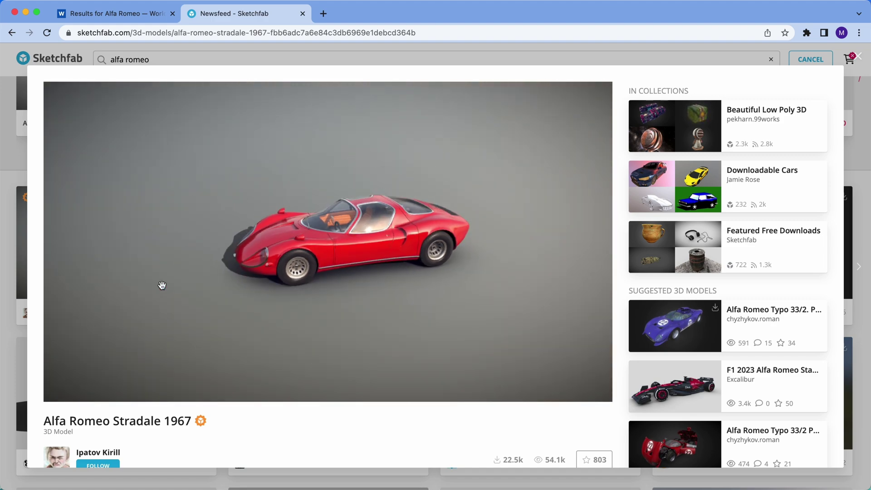
scroll(214, 408, "down", 5)
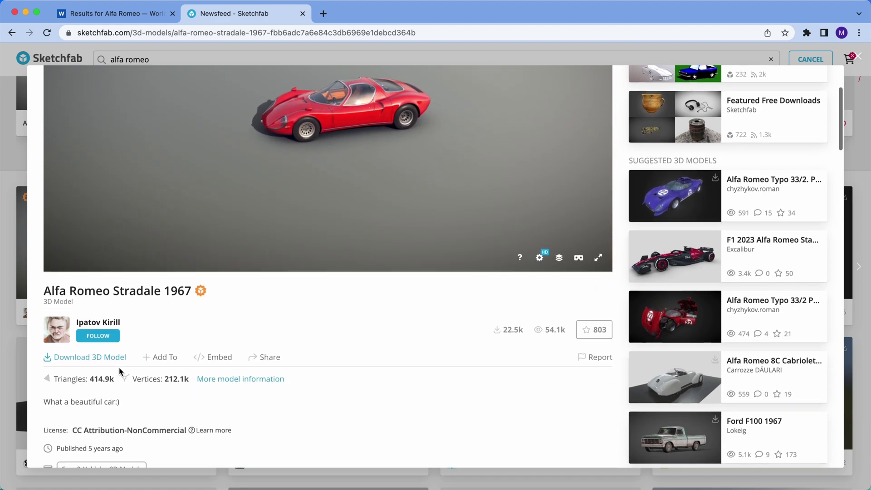
scroll(210, 324, "up", 3)
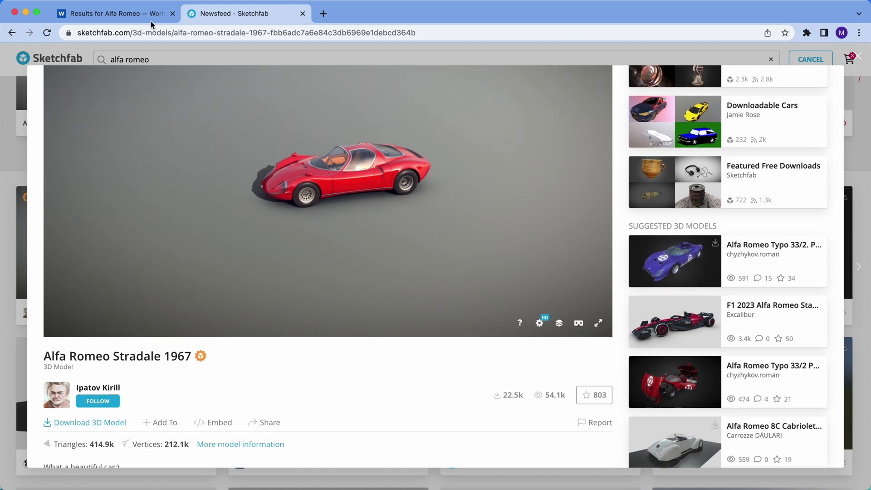
left_click(116, 14)
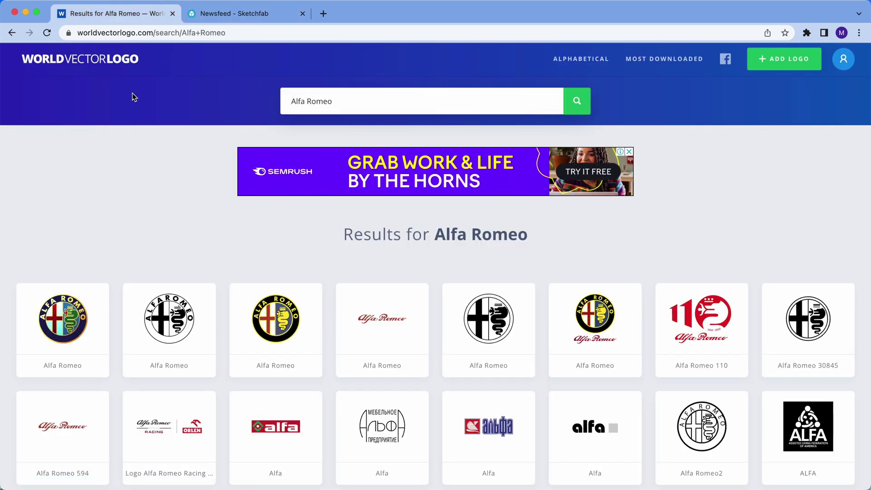
- Open the yellow-ringed Alfa Romeo badge page and the alfa-romeo-2 script logo page
left_click(295, 322)
scroll(477, 431, "down", 4)
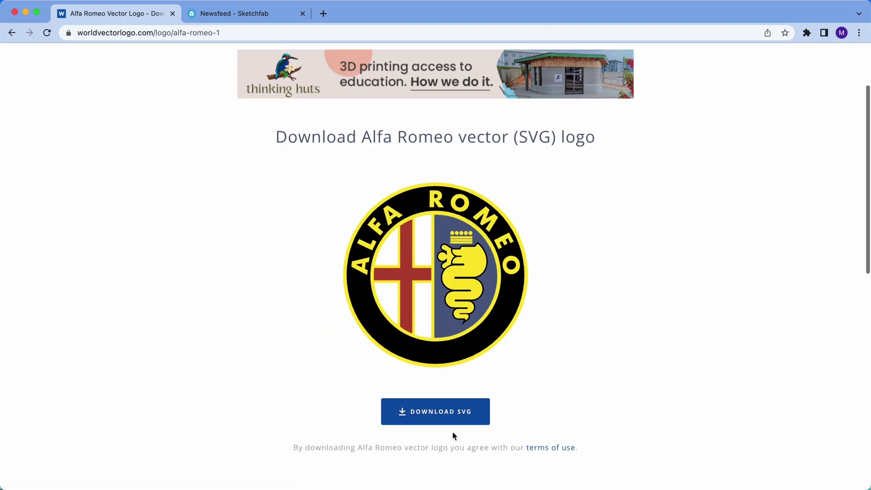
scroll(105, 120, "up", 2)
left_click(11, 32)
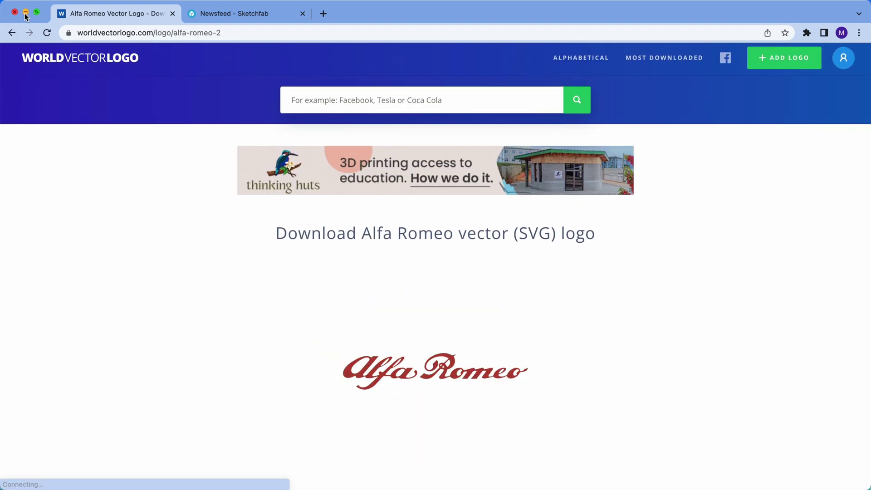
- Minimize Chrome and switch to the blank Presentation1 window from PowerPoint's Dock menu
left_click(26, 12)
right_click(425, 458)
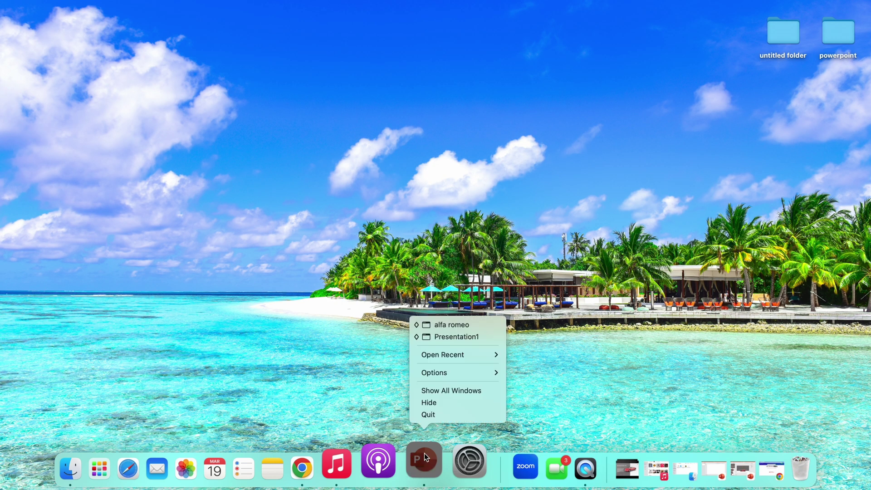
left_click(452, 337)
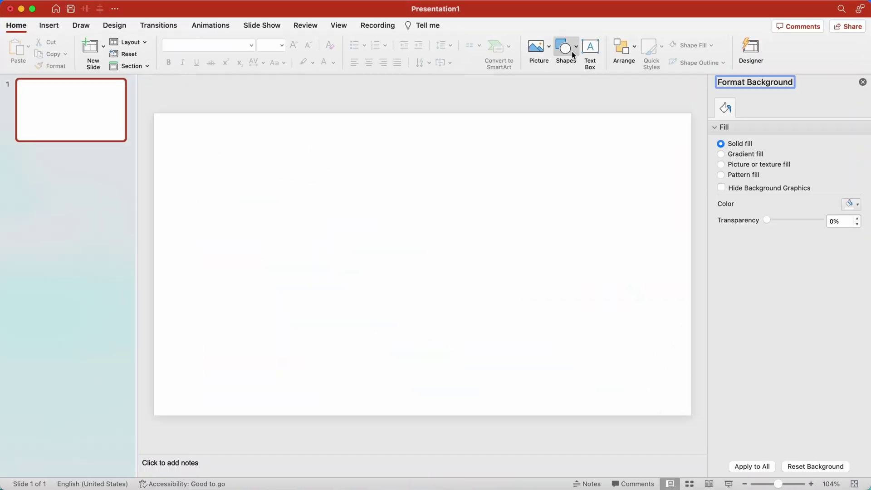
- Draw a rectangle stretched to cover the whole slide
left_click(573, 52)
left_click(619, 80)
mouse_move(297, 169)
left_mouse_down()
mouse_move(603, 342)
mouse_move(689, 410)
left_mouse_up()
mouse_move(270, 155)
left_mouse_down()
mouse_move(156, 127)
mouse_move(154, 113)
left_mouse_up()
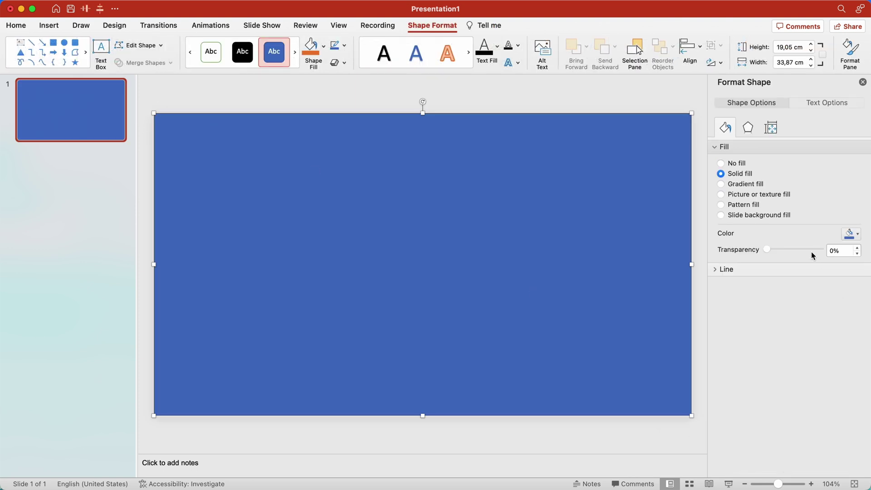
- Fill the rectangle dark gray with no outline, and shorten it to about 14.4 cm tall
left_click(852, 237)
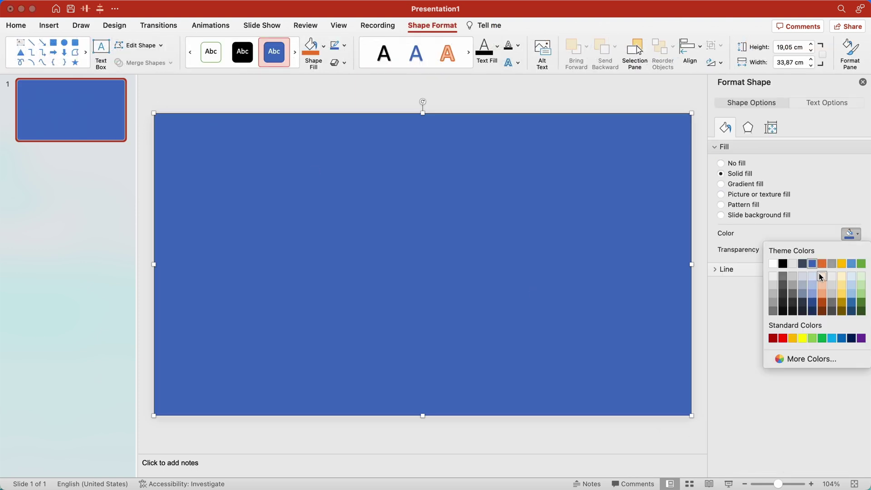
left_click(796, 288)
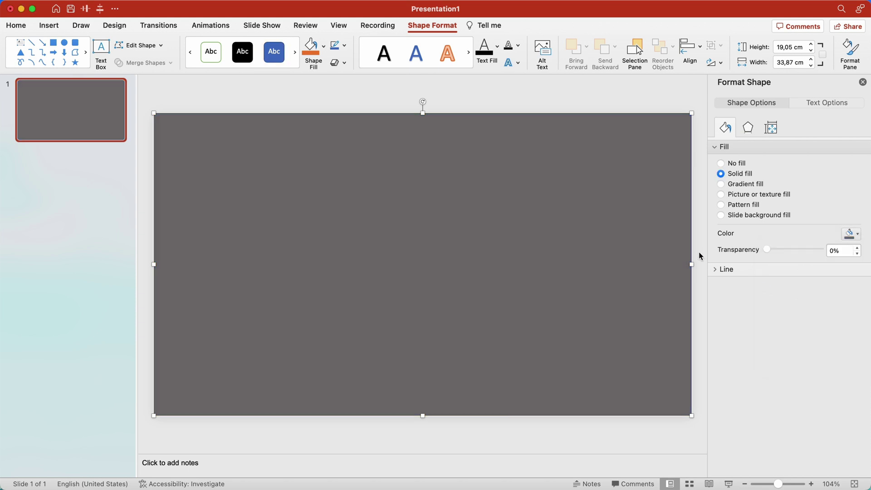
left_click(729, 271)
left_click(721, 284)
left_click(718, 270)
left_click(717, 147)
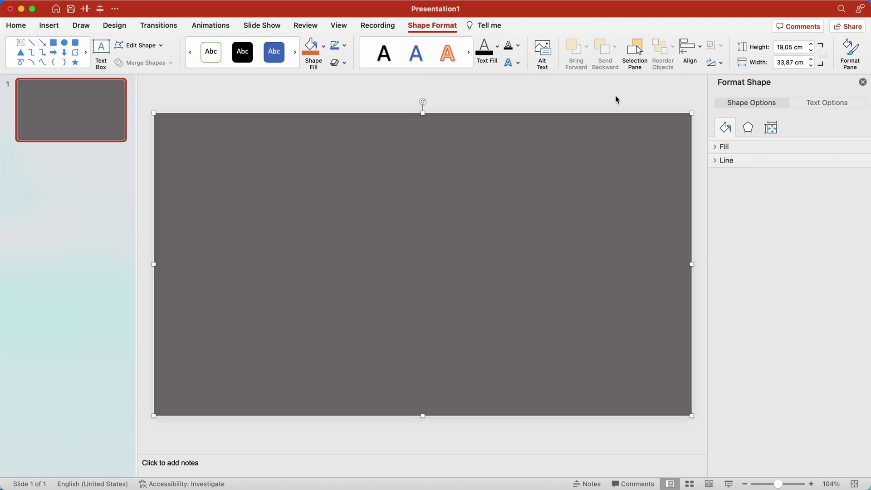
left_click(717, 147)
left_click_drag(423, 415, 430, 342)
left_click(49, 26)
left_click_drag(519, 8, 517, 63)
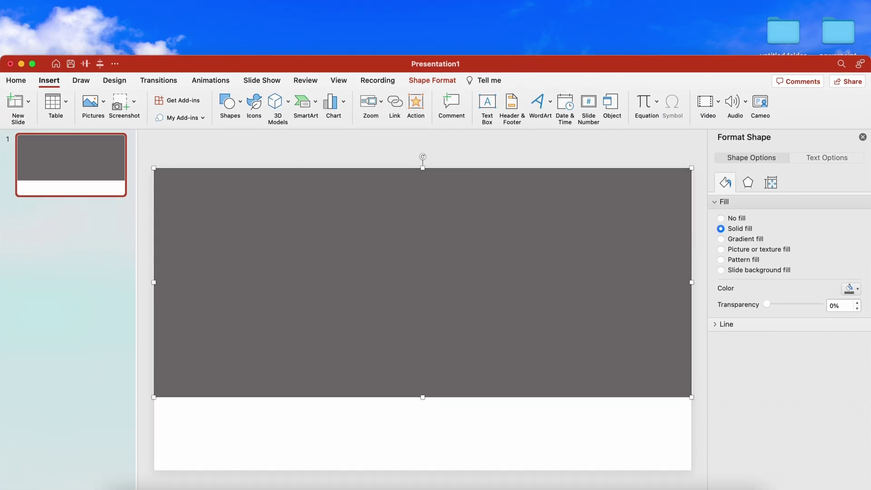
- Drag the Stradale 3D car, round badge and script logo from Downloads onto the slide
left_click(113, 474)
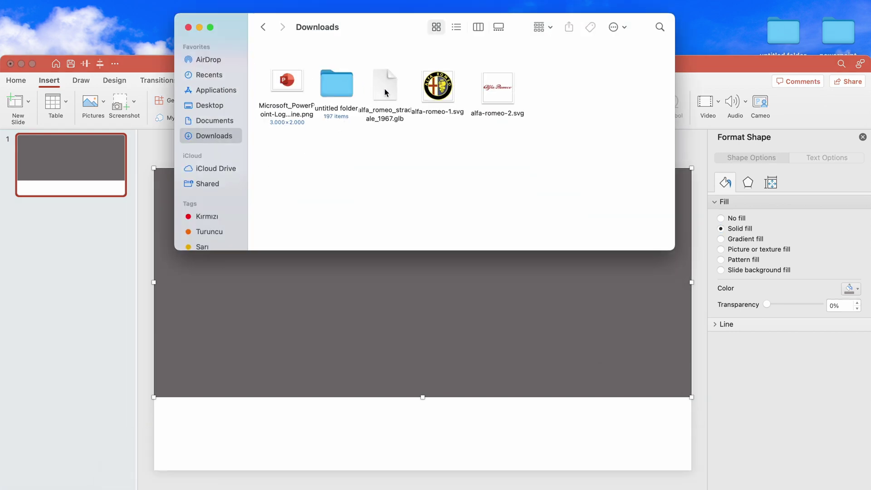
left_click_drag(384, 88, 418, 313)
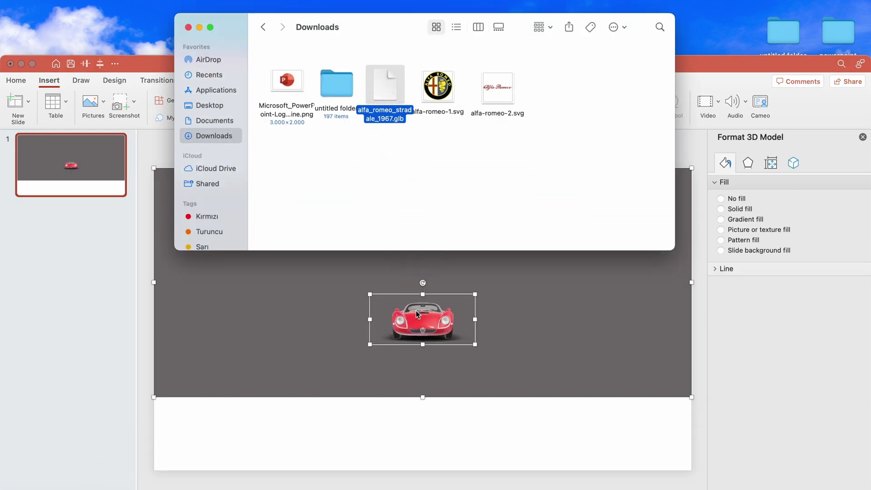
left_click_drag(439, 87, 443, 232)
left_click_drag(498, 87, 621, 359)
- Maximize the presentation window and move the script logo up off the badge
left_click(199, 28)
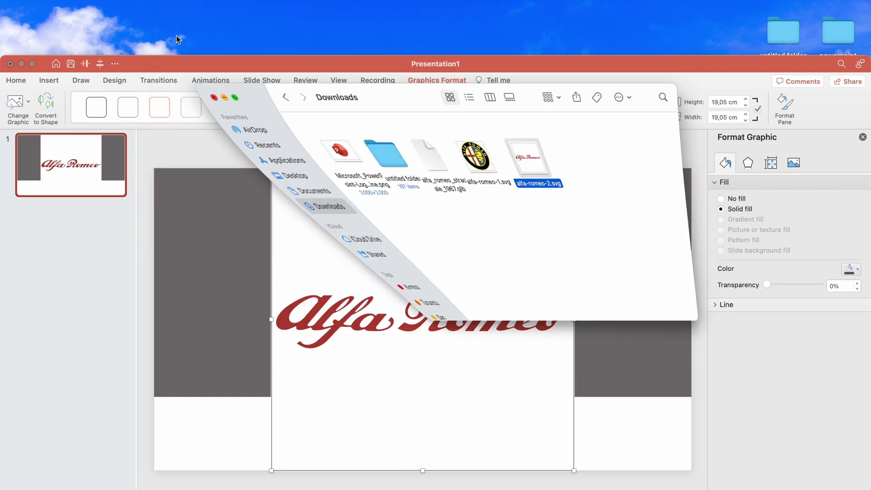
double_click(249, 62)
scroll(395, 195, "down", 5)
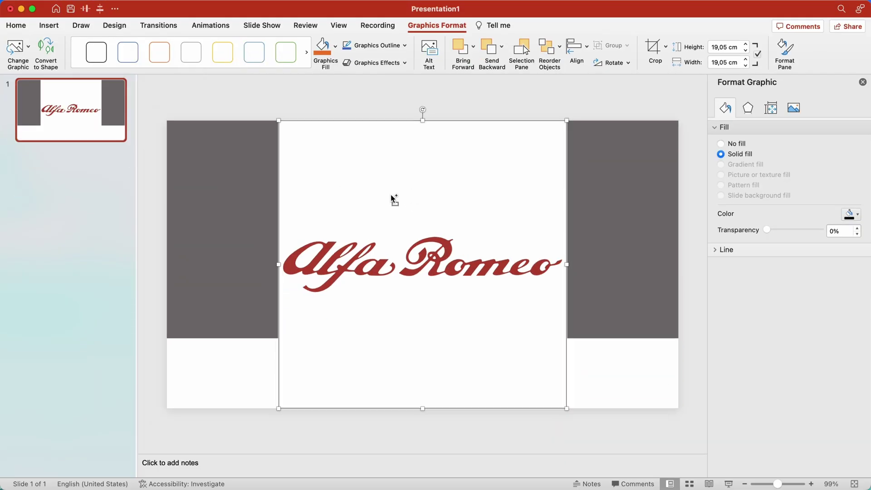
left_click_drag(399, 228, 382, 162)
- Shrink the badge and centre it near the top, and shrink the script logo into the gray area
left_click(46, 53)
left_click(383, 165)
left_click(381, 204)
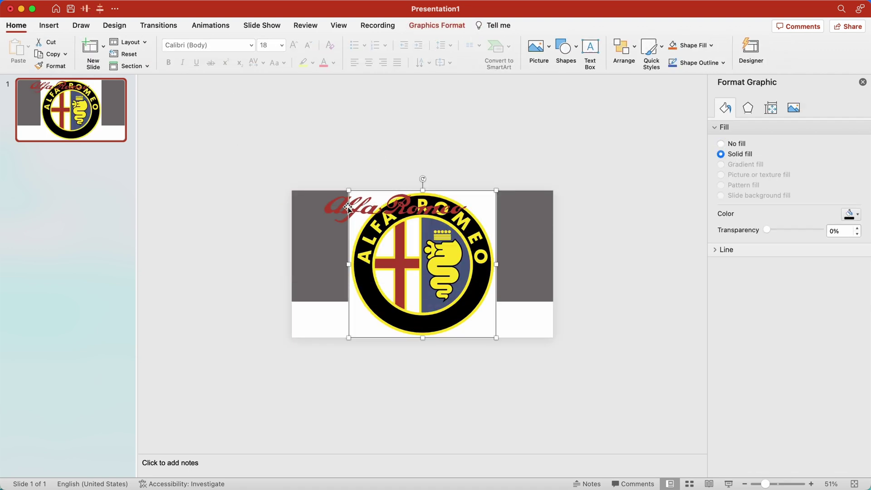
left_click_drag(381, 204, 497, 234)
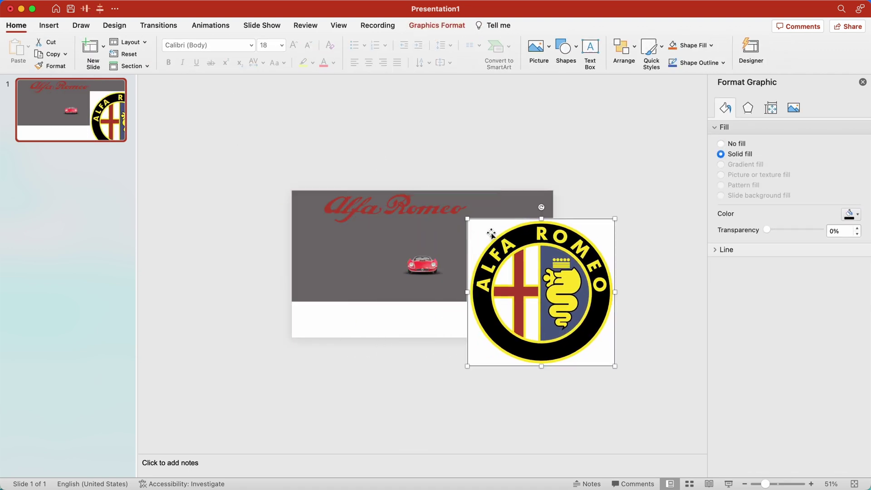
left_click(397, 217)
left_click(477, 227)
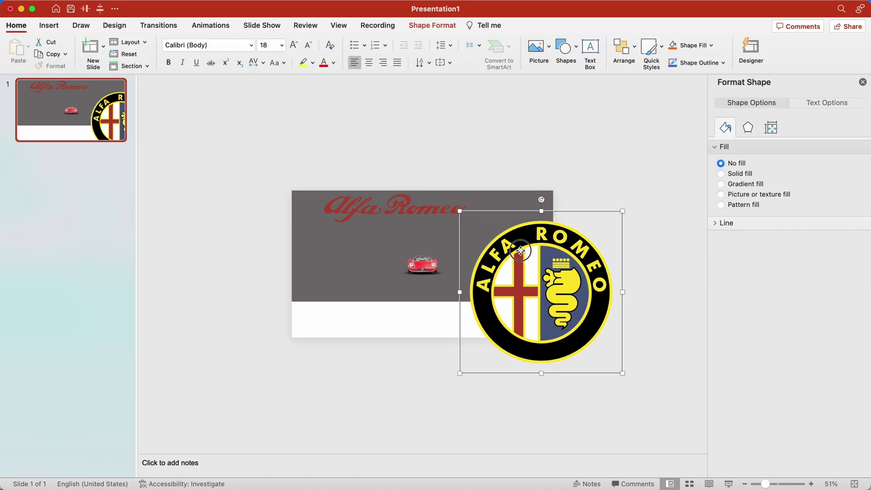
left_click_drag(476, 227, 370, 227)
left_click_drag(515, 373, 467, 233)
left_click_drag(393, 214, 449, 289)
left_click_drag(481, 245, 444, 207)
- Move the car to the slide's lower part and place the script logo above it
scroll(445, 213, "up", 3)
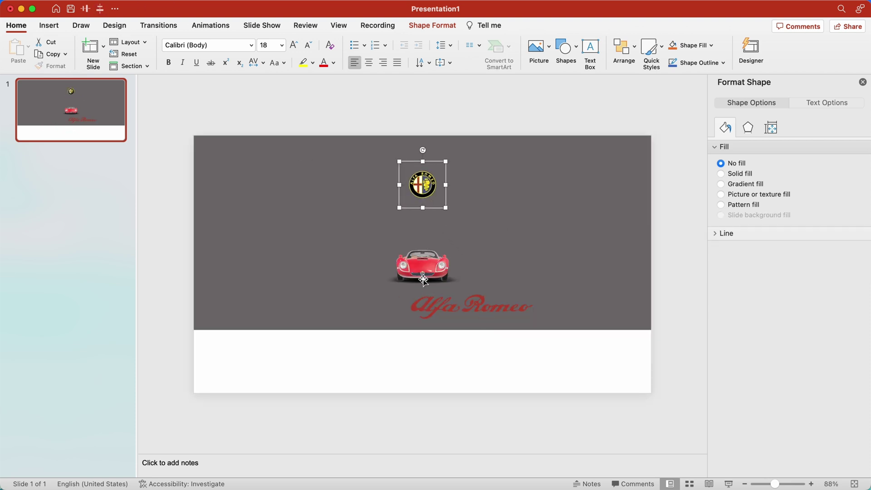
left_click_drag(435, 268, 405, 327)
left_click(499, 295)
left_click_drag(499, 295, 500, 236)
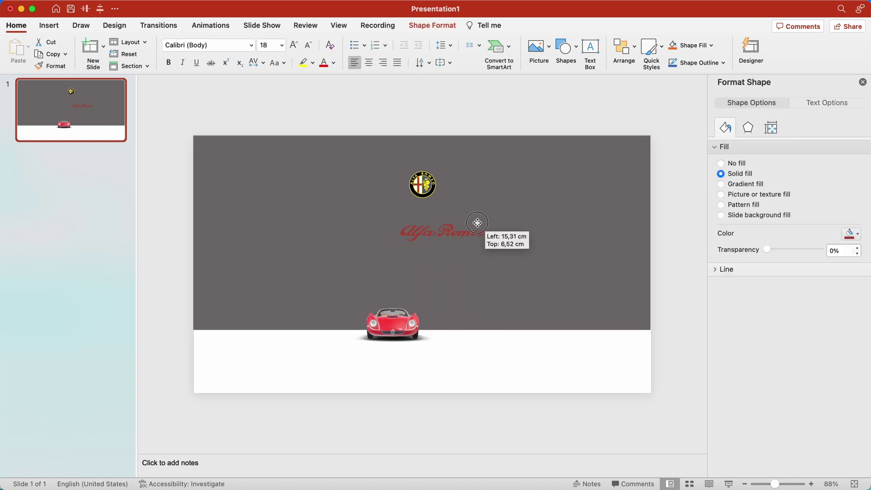
- Give the car a side-view 3D Model preset, enlarge it, and set it on the gray-white boundary
left_click_drag(392, 326, 453, 338)
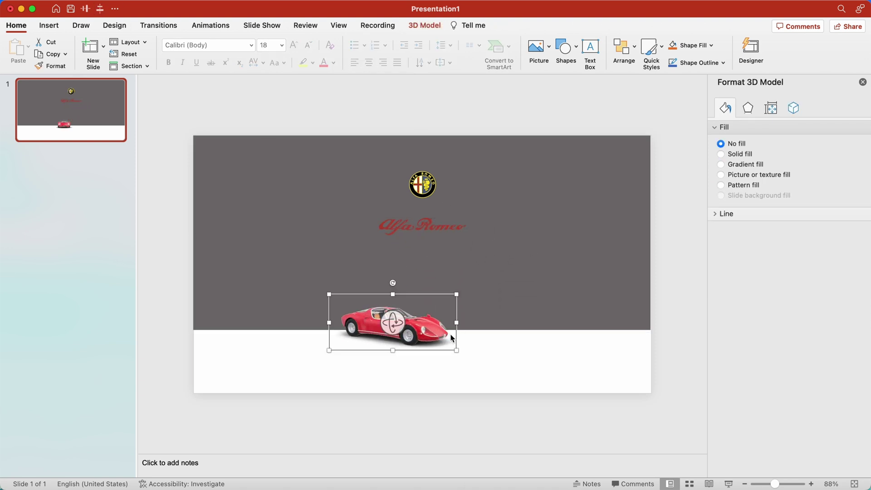
left_click(435, 25)
left_click(141, 52)
left_click_drag(456, 290, 576, 272)
left_click_drag(526, 303, 488, 311)
left_click(352, 350)
left_click(589, 49)
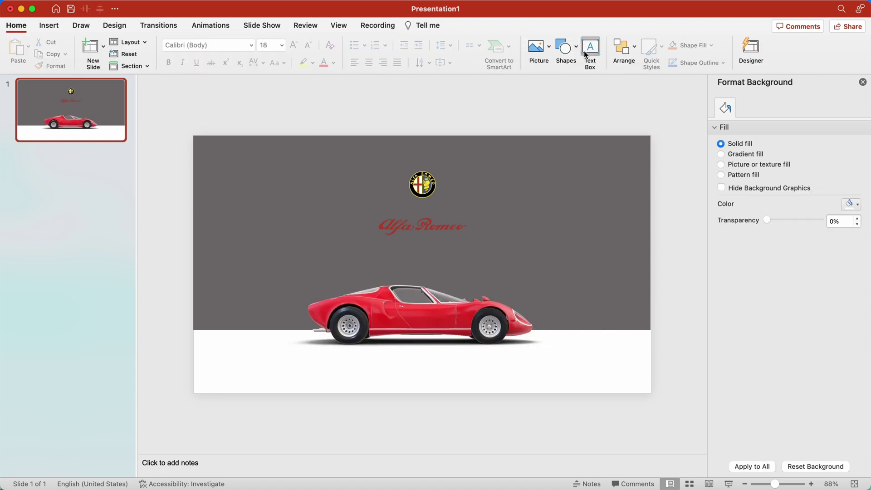
left_click(506, 123)
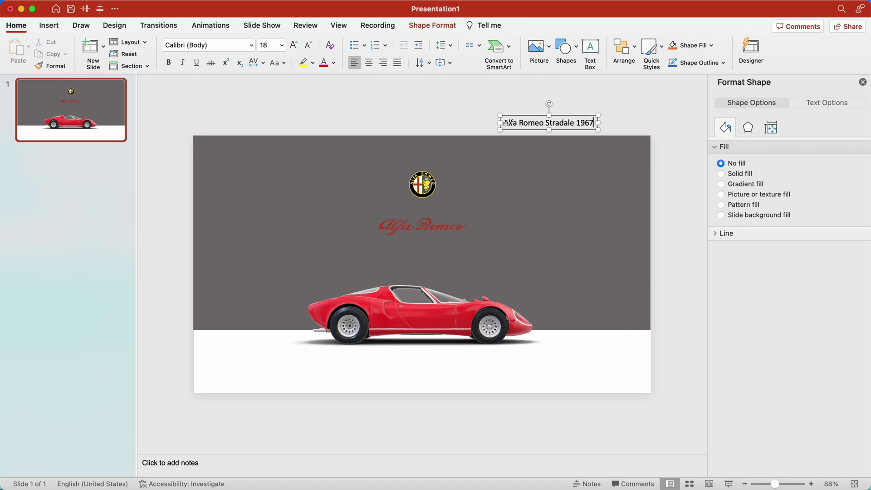
- Place the Alfa Romeo Stradale 1967 title on the slide in a light colour at 48 pt
left_click_drag(551, 120, 440, 246)
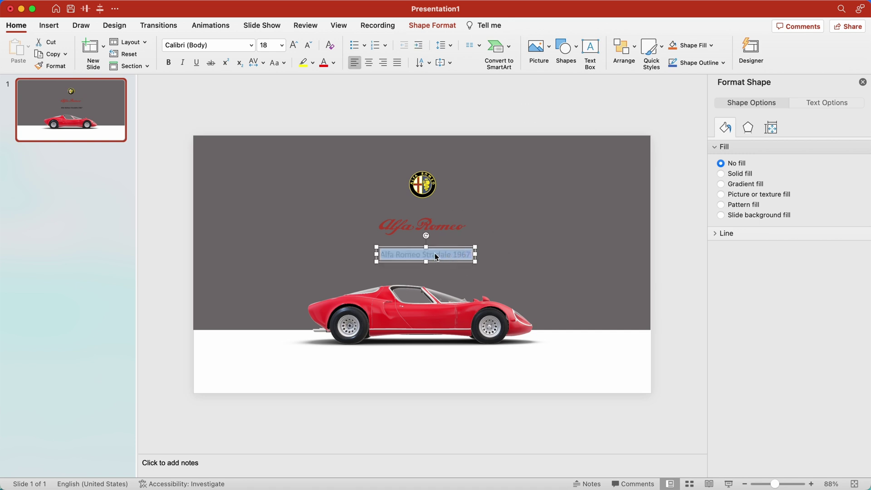
left_click(812, 105)
left_click(851, 223)
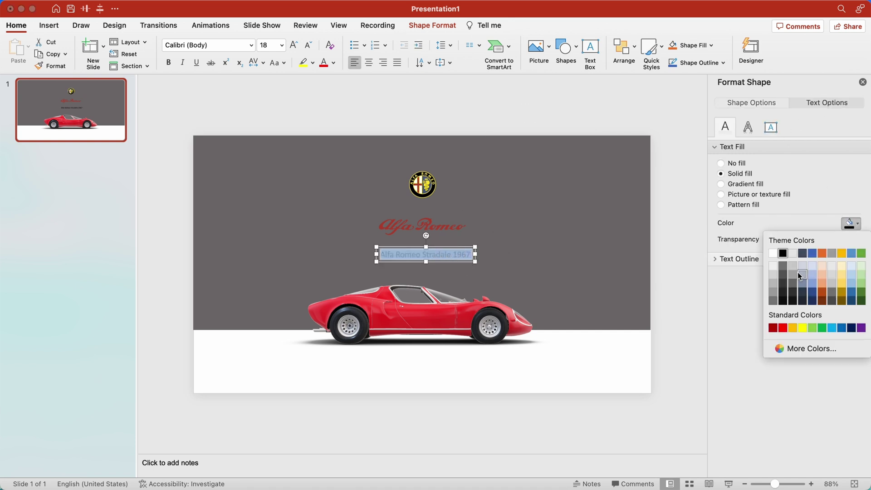
left_click(796, 255)
left_click(295, 44)
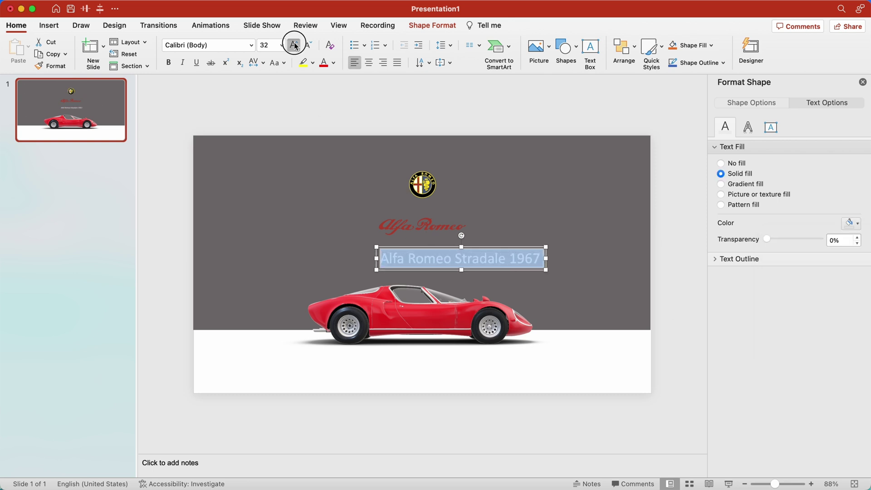
left_click(295, 45)
left_click(295, 45)
left_click_drag(563, 246, 492, 252)
- Set the title to Angsana New 96 pt and centre it horizontally on the slide
key("super+a")
left_click(251, 44)
left_click(345, 251)
left_click(295, 45)
left_click(294, 45)
left_click(295, 45)
left_click(295, 45)
left_click(295, 45)
left_click(295, 45)
left_click_drag(519, 255, 466, 246)
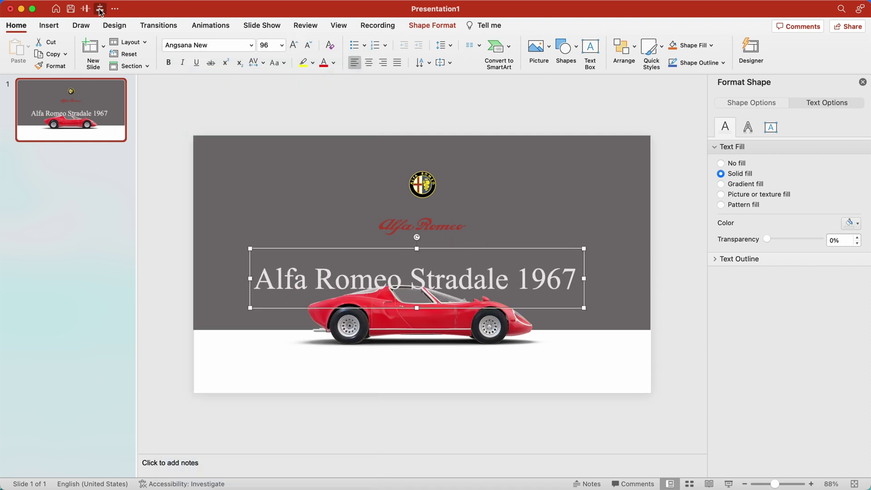
left_click(100, 10)
left_click(477, 377)
- Duplicate the title slide from its thumbnail
left_click(434, 318)
left_click(240, 274)
right_click(111, 129)
left_click(140, 198)
- On slide 1, move the script logo, title and car together below the slide
left_click(107, 126)
scroll(454, 354, "down", 5)
left_click_drag(522, 363, 397, 261)
left_click_drag(437, 239, 438, 357)
left_click(426, 271)
- Stretch slide 1's gray rectangle to the bottom, then enlarge and centre the badge
left_click_drag(423, 299, 424, 330)
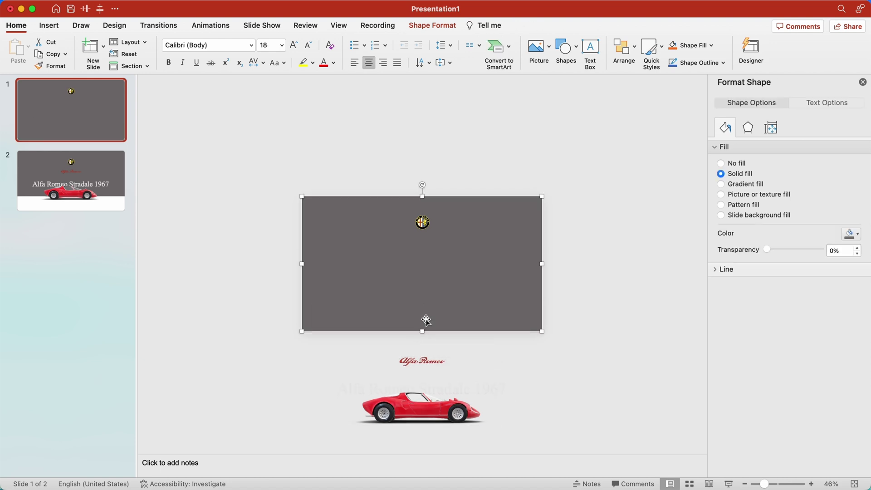
left_click(422, 222)
left_click_drag(405, 241, 368, 275)
left_click(100, 10)
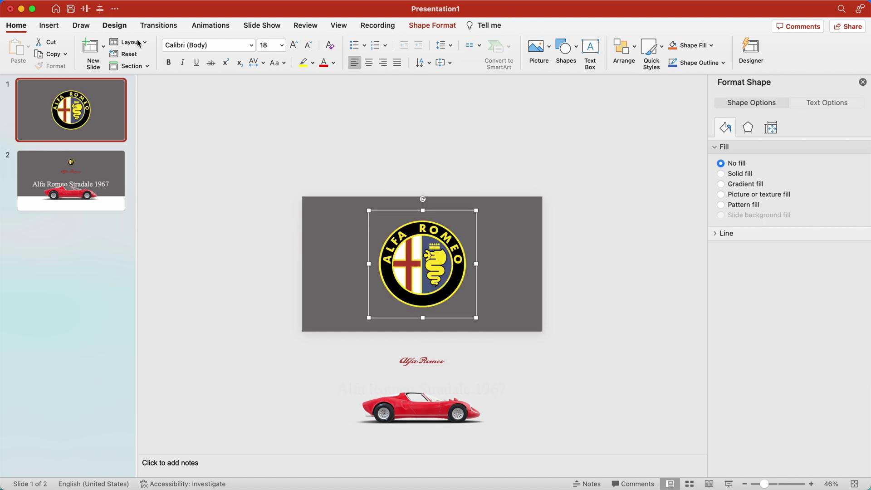
left_click(108, 132)
- Apply the Morph transition to both slides and turn the off-slide car to face the other way
left_click(159, 25)
left_click(125, 51)
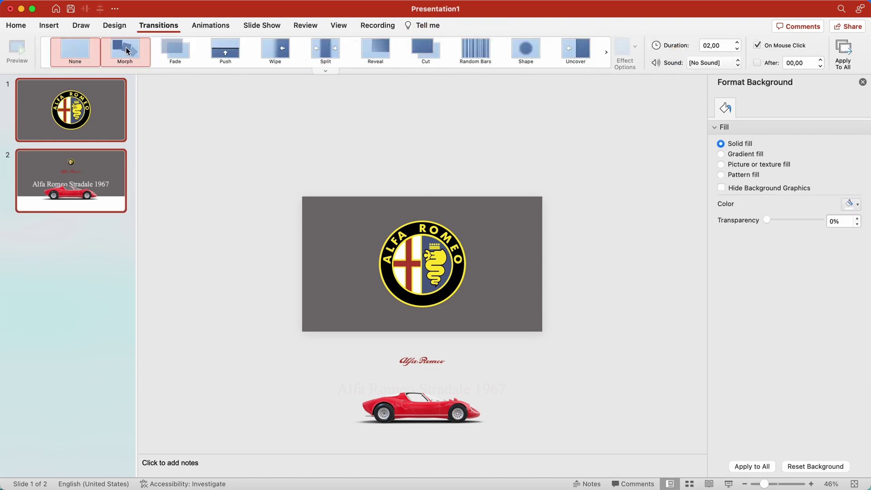
left_click(109, 141)
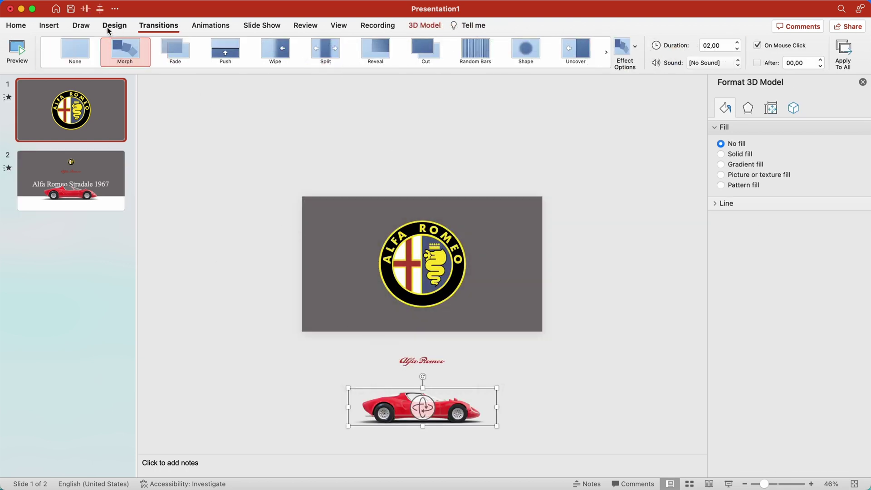
left_click(426, 25)
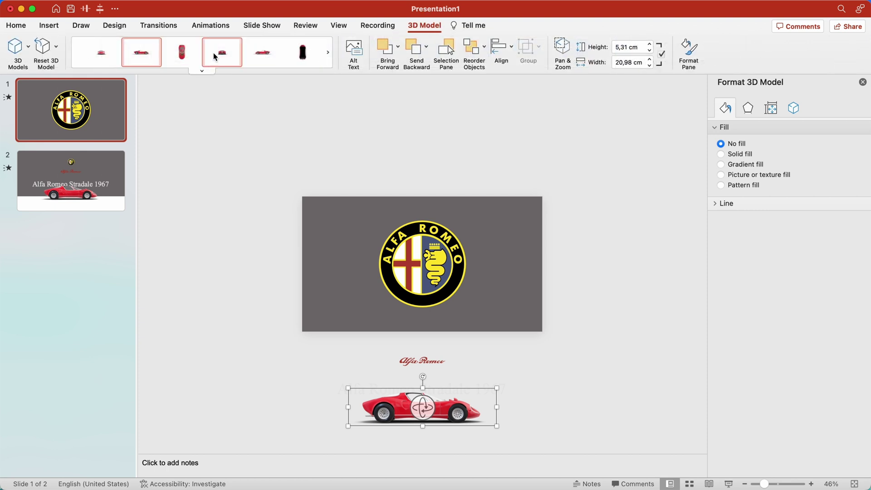
left_click(265, 57)
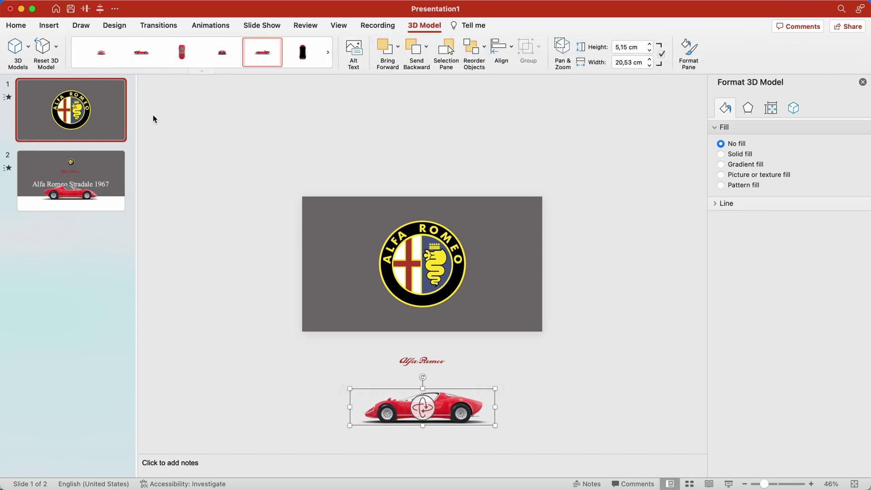
left_click(104, 115)
key("super+shift+Return")
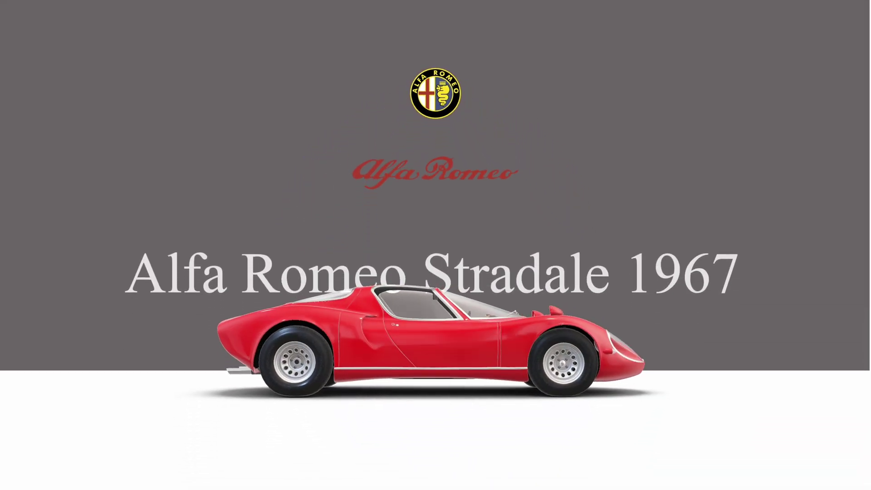
- End the Morph slide show preview and duplicate the title slide as slide 3
key("Escape")
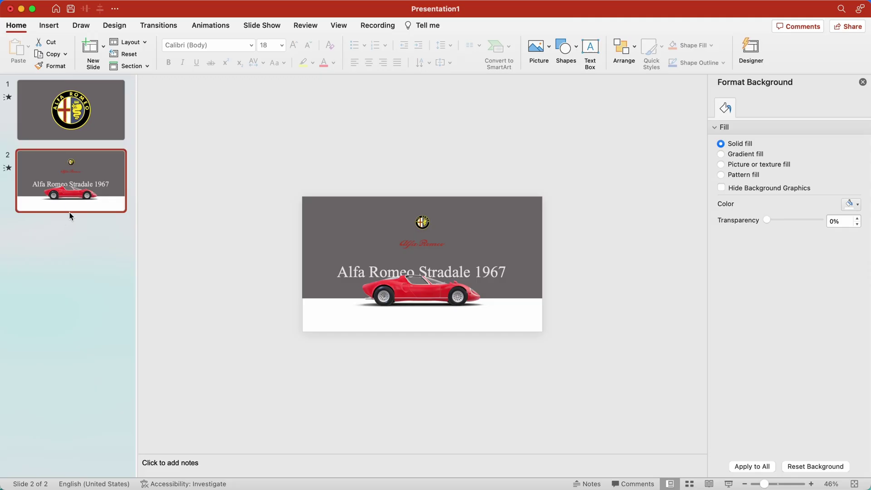
left_click(90, 173)
left_click(145, 247)
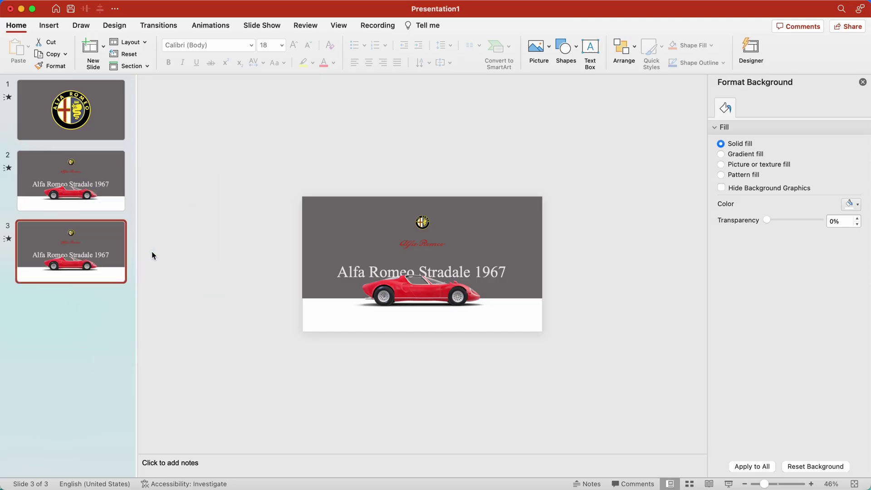